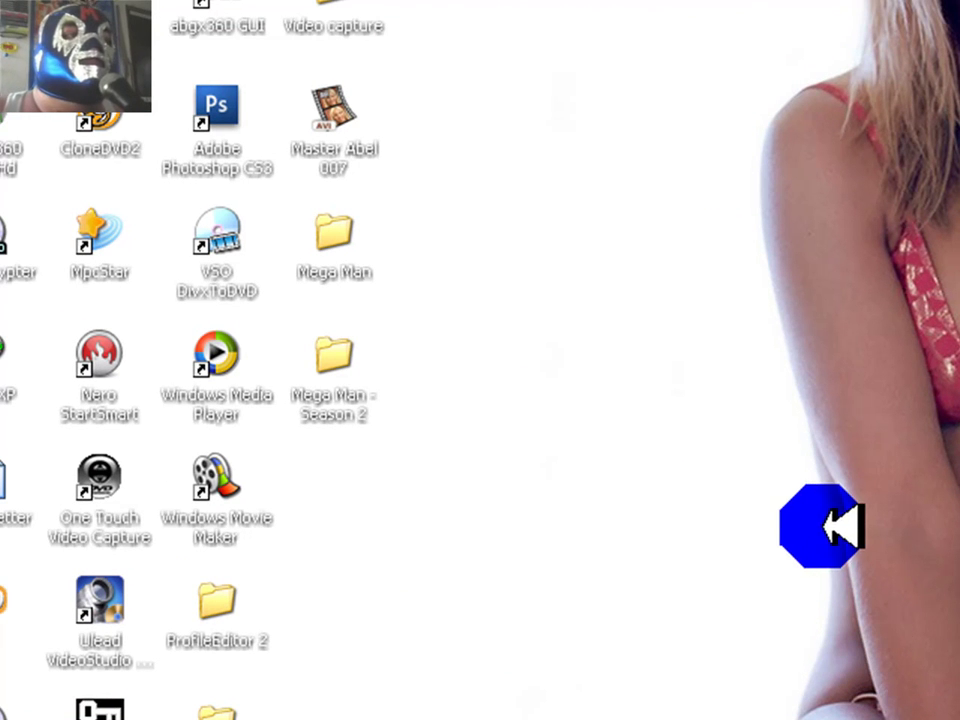
Launch Firefox, open your YouTube channel and play 'Moeking X360 ACTIVATION.ISO', scrolling to its description
key(w)
key(w)
click(800, 503)
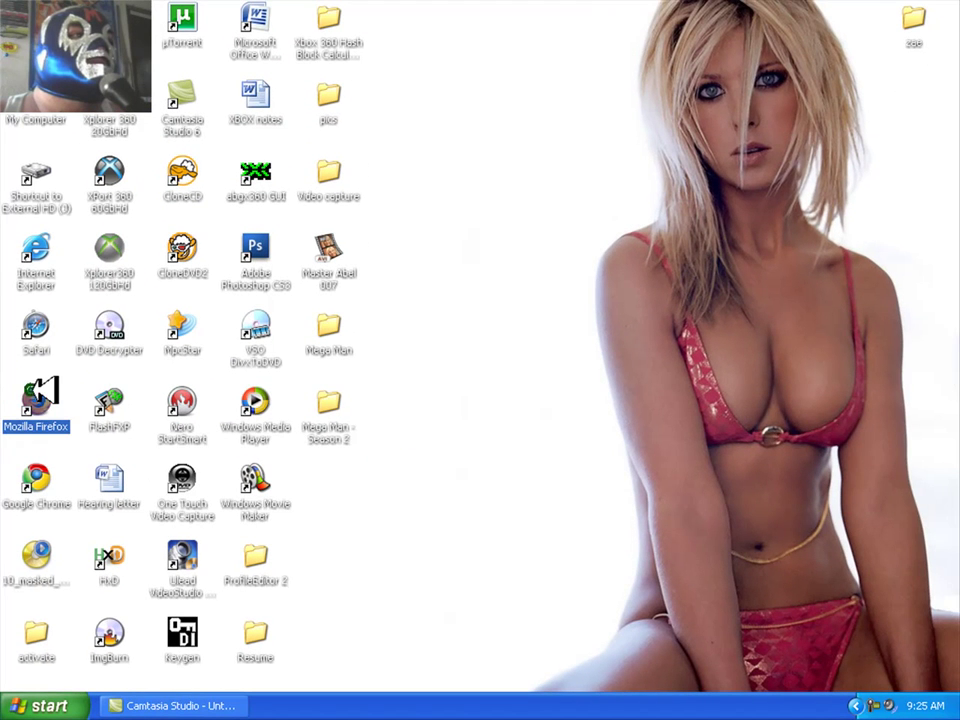
double_click(36, 395)
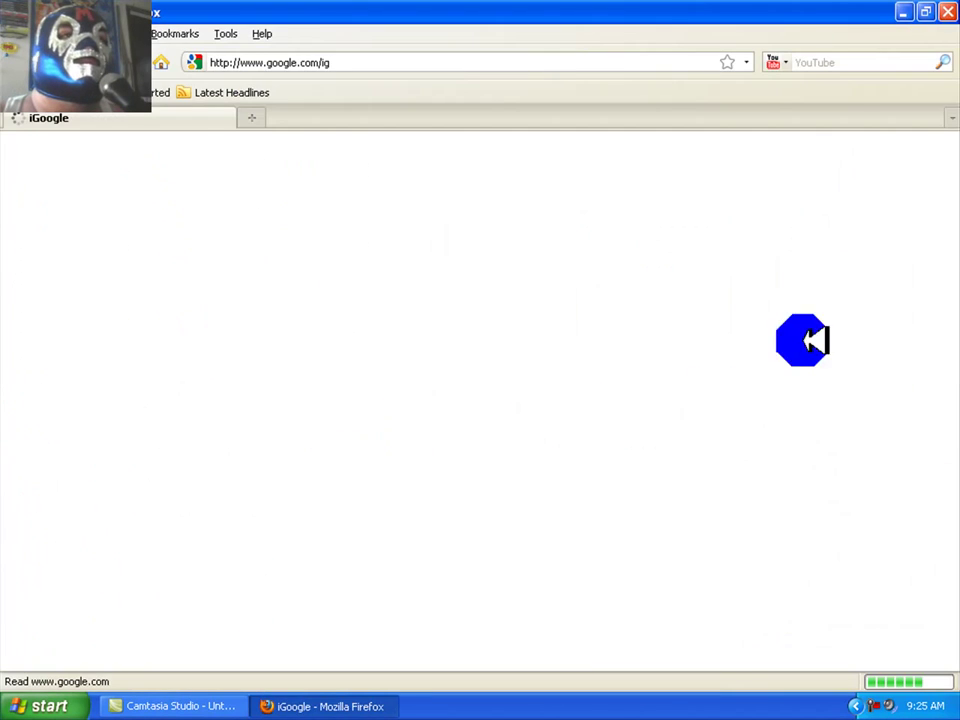
click(945, 62)
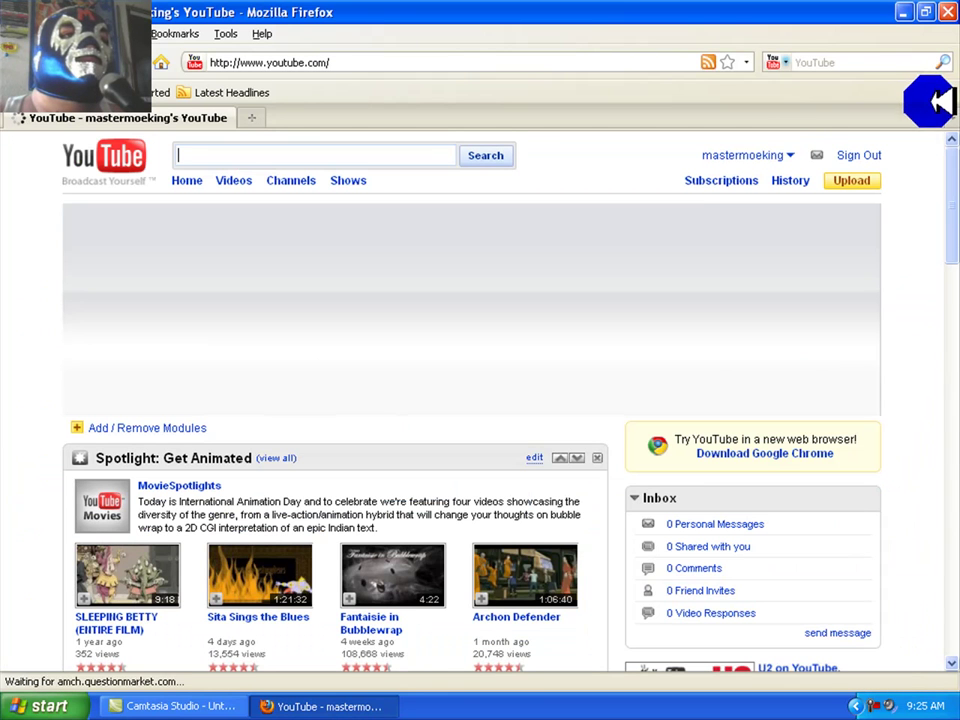
click(745, 153)
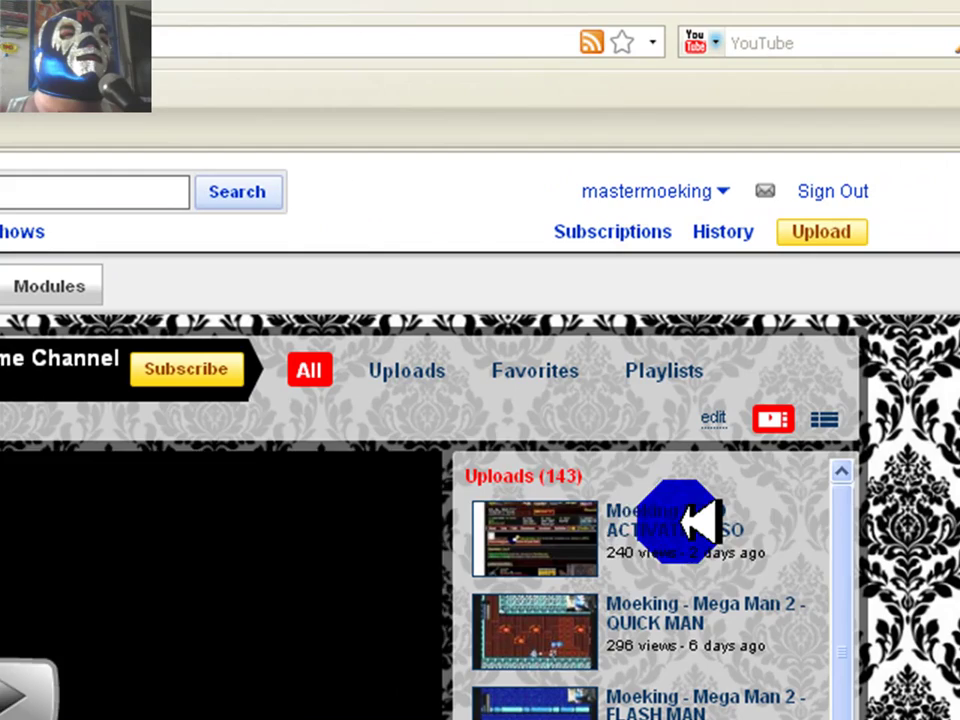
click(688, 521)
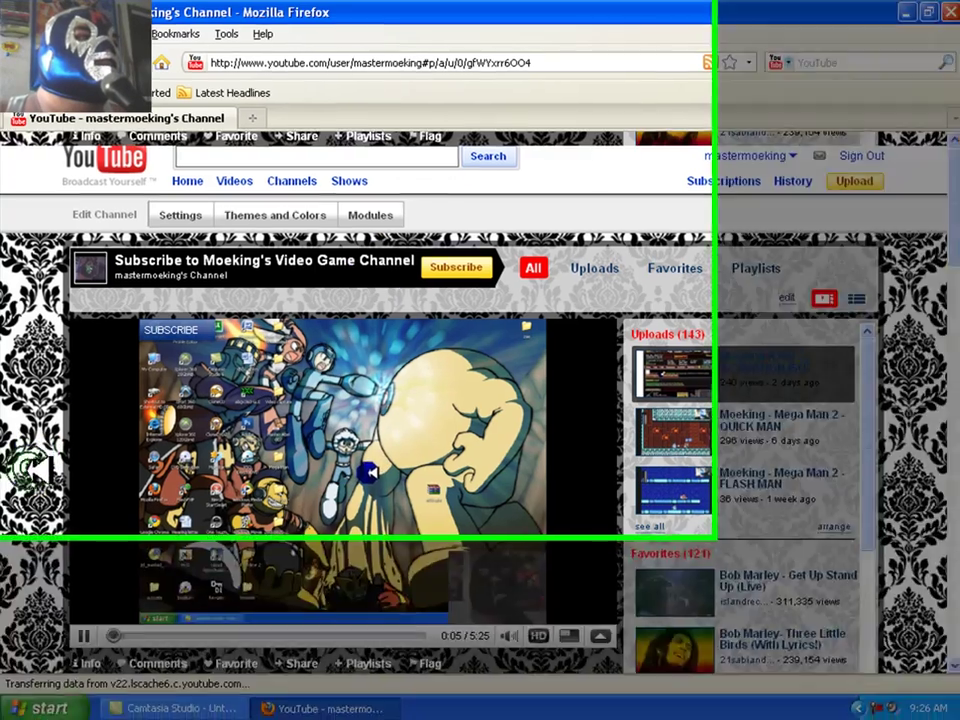
scroll(25, 465, down, 8)
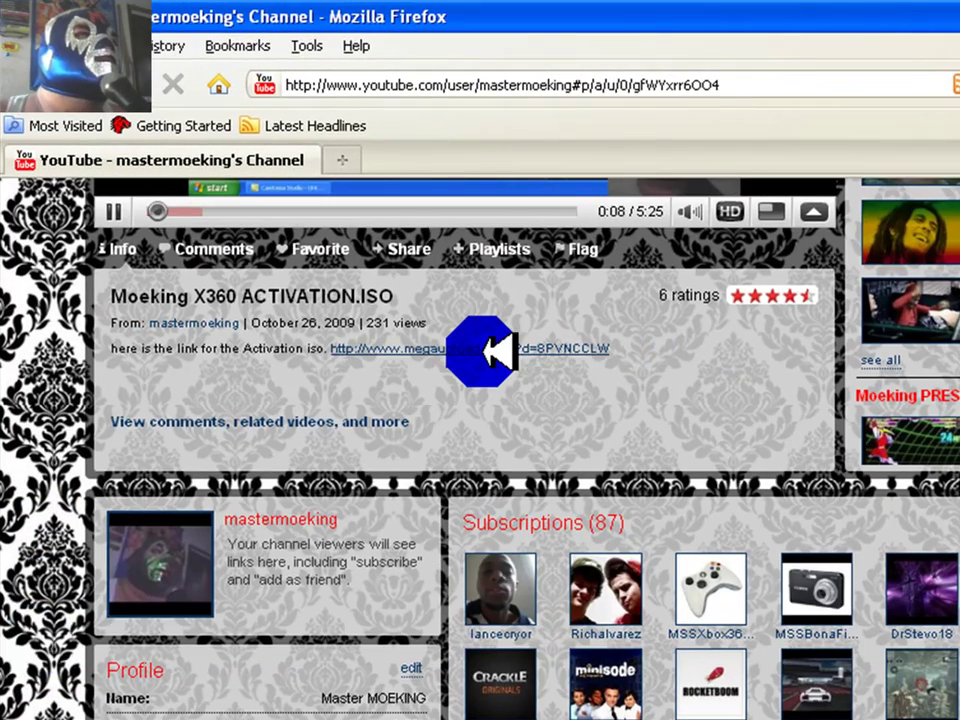
Open the Megaupload link for activate.rar (1.43 MB), then close the YouTube tab and Firefox
click(485, 350)
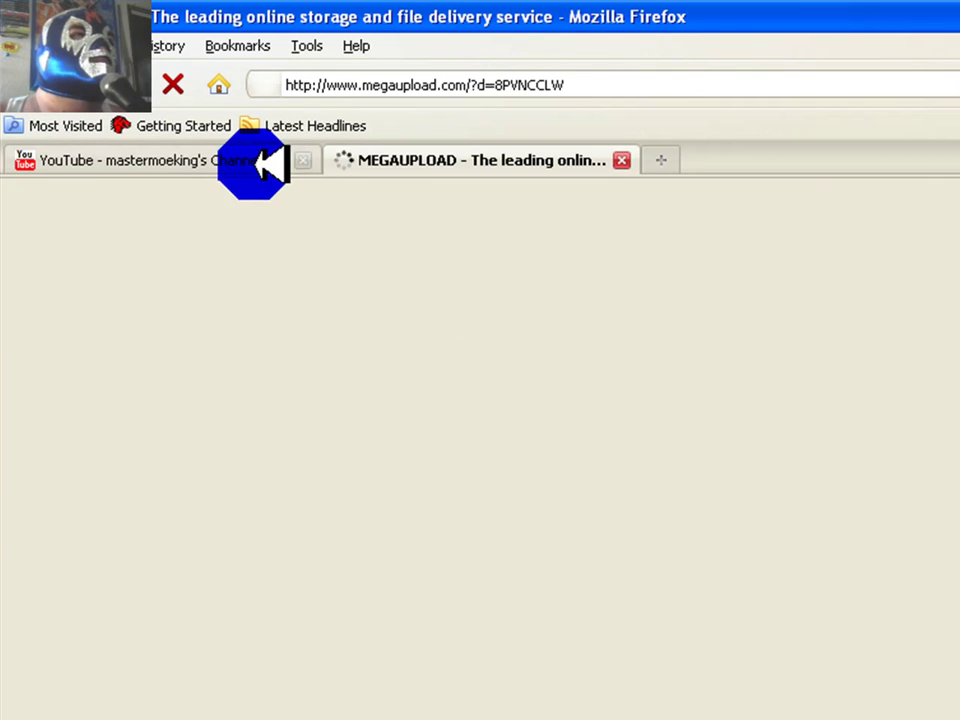
click(306, 160)
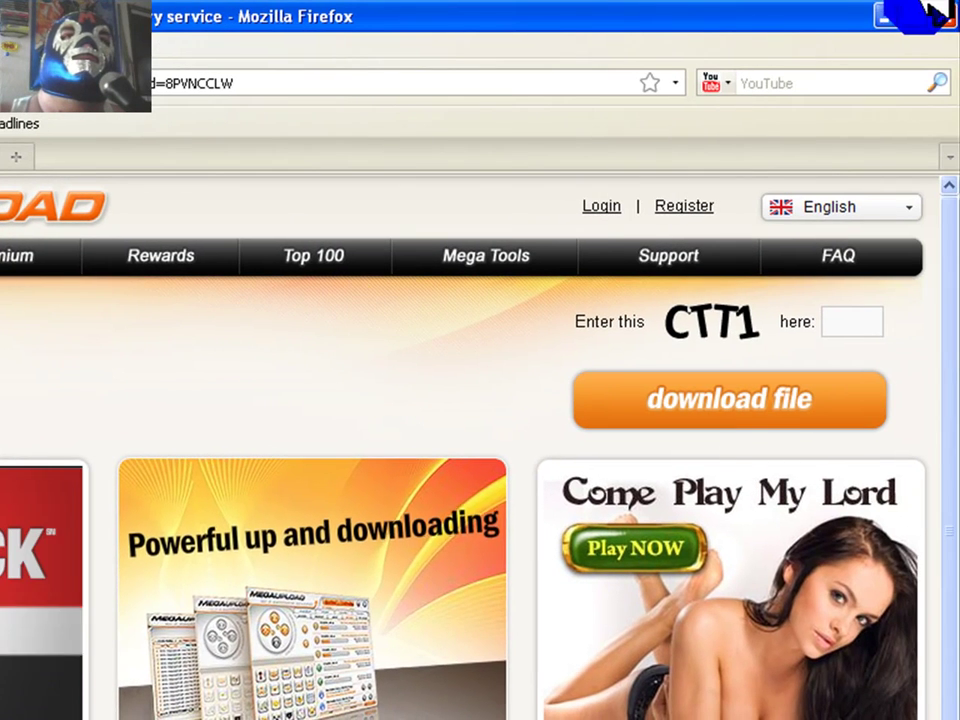
click(946, 14)
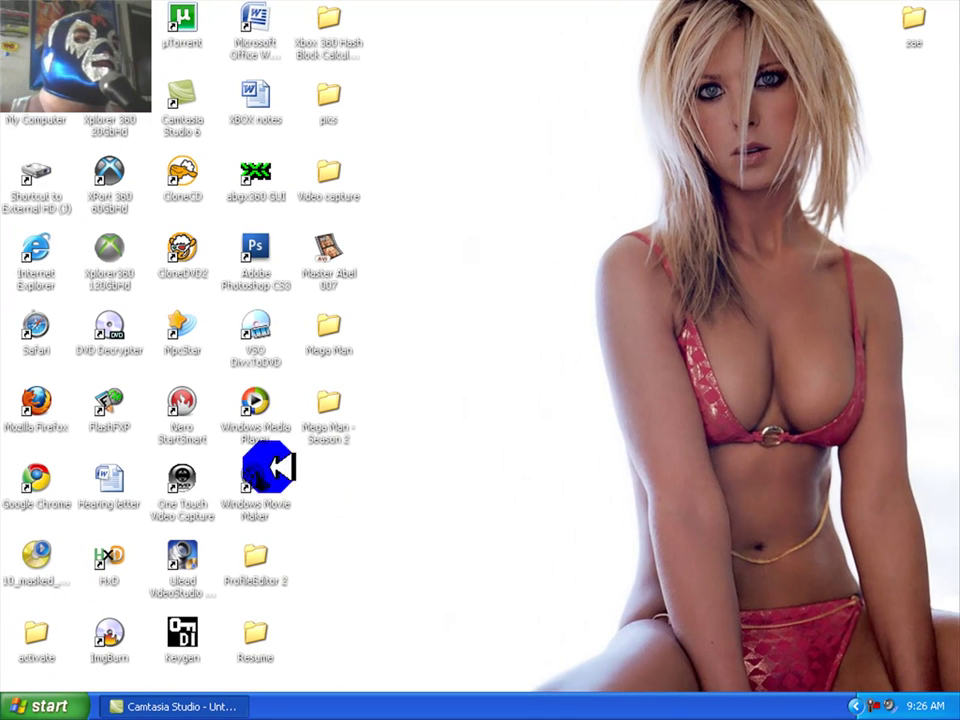
Open External HD (J:) > xbox 360 modding software and select the activate WinRAR archive (1,465 KB)
click(45, 180)
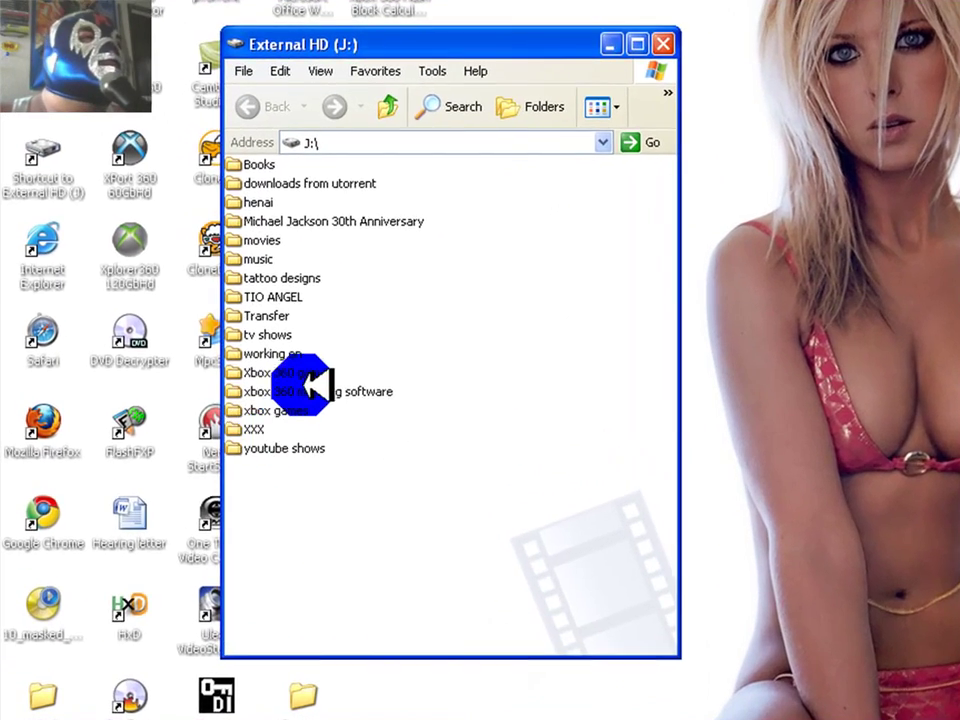
click(314, 389)
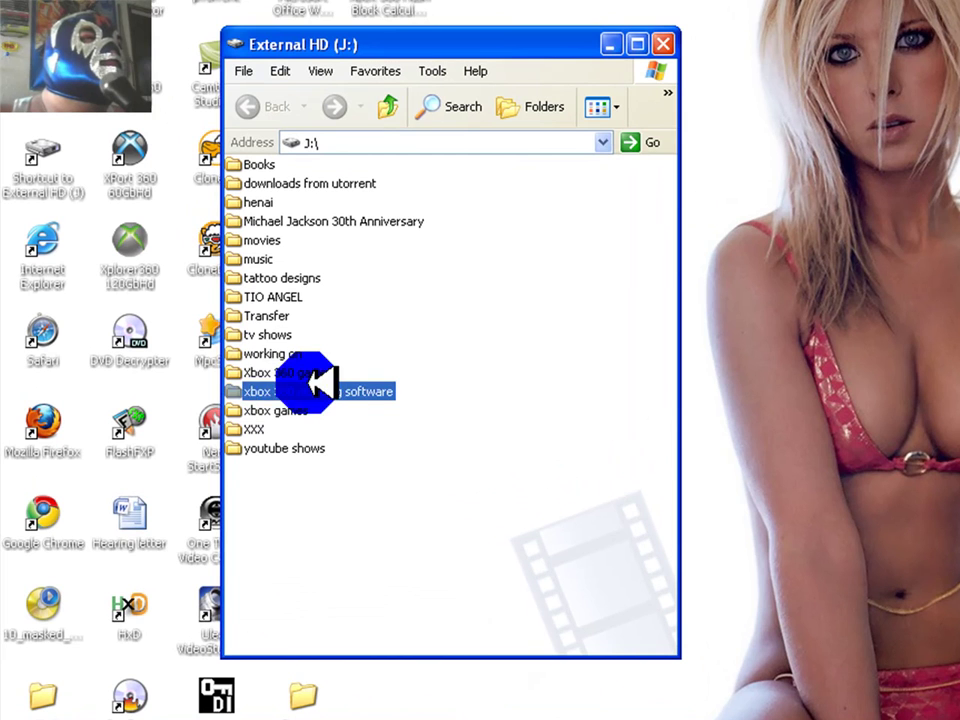
double_click(243, 391)
scroll(540, 455, down, 3)
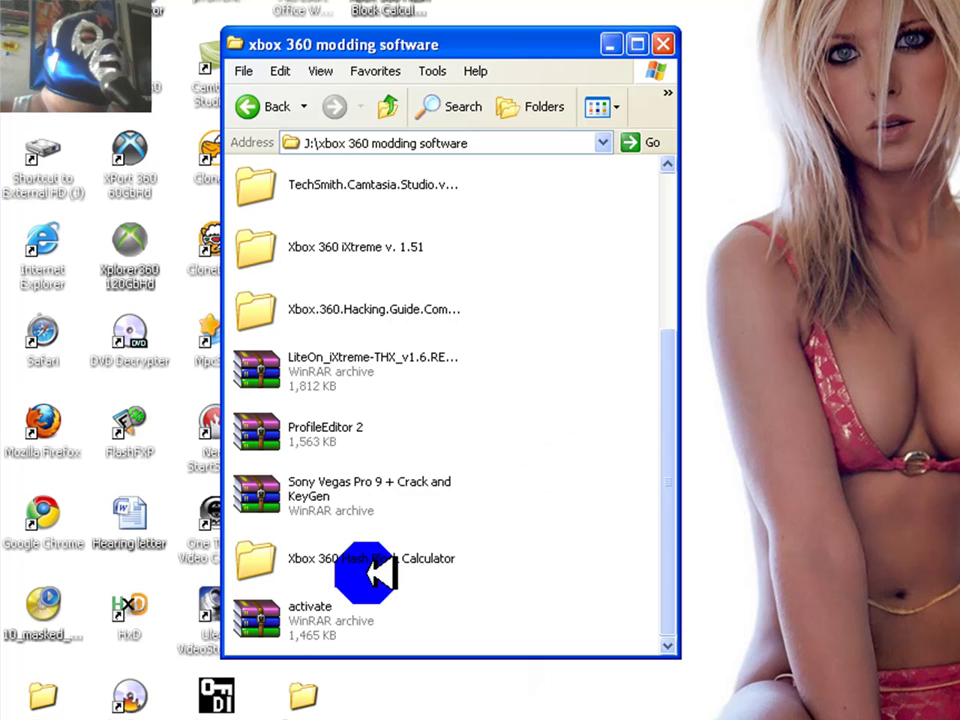
click(313, 621)
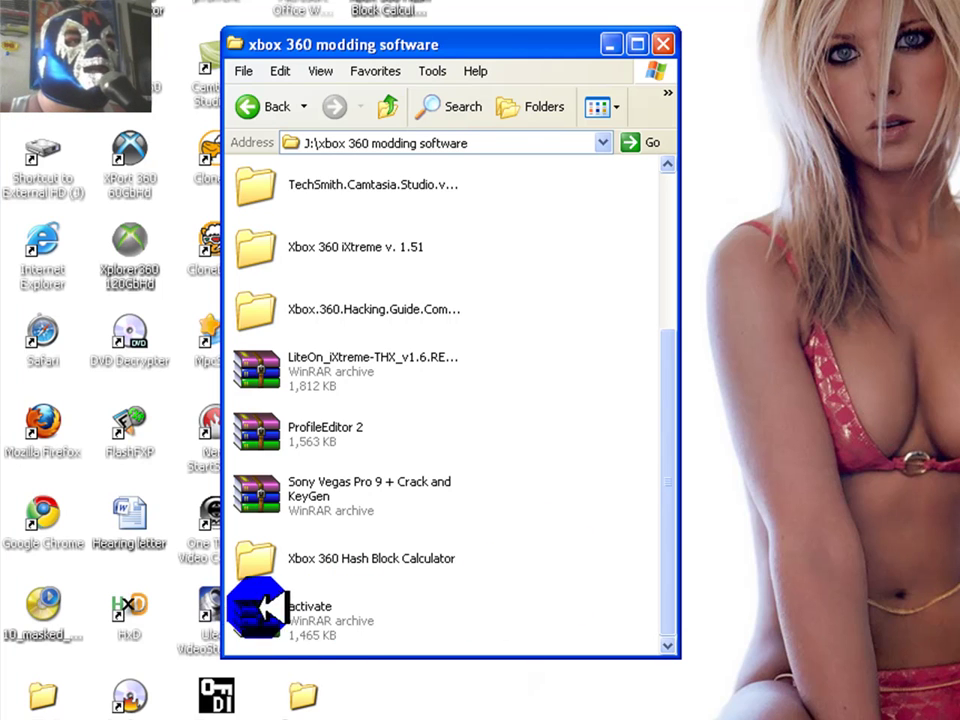
click(270, 612)
Extract the activate archive with WinRAR's Extract To into an activate folder, then close the folder window
right_click(266, 612)
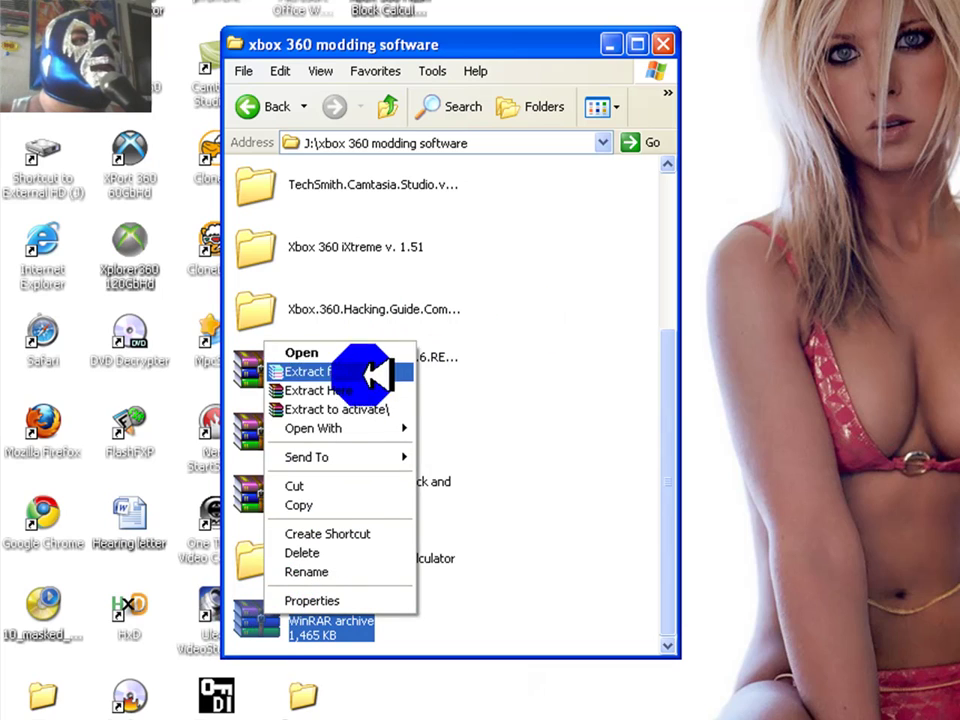
click(360, 372)
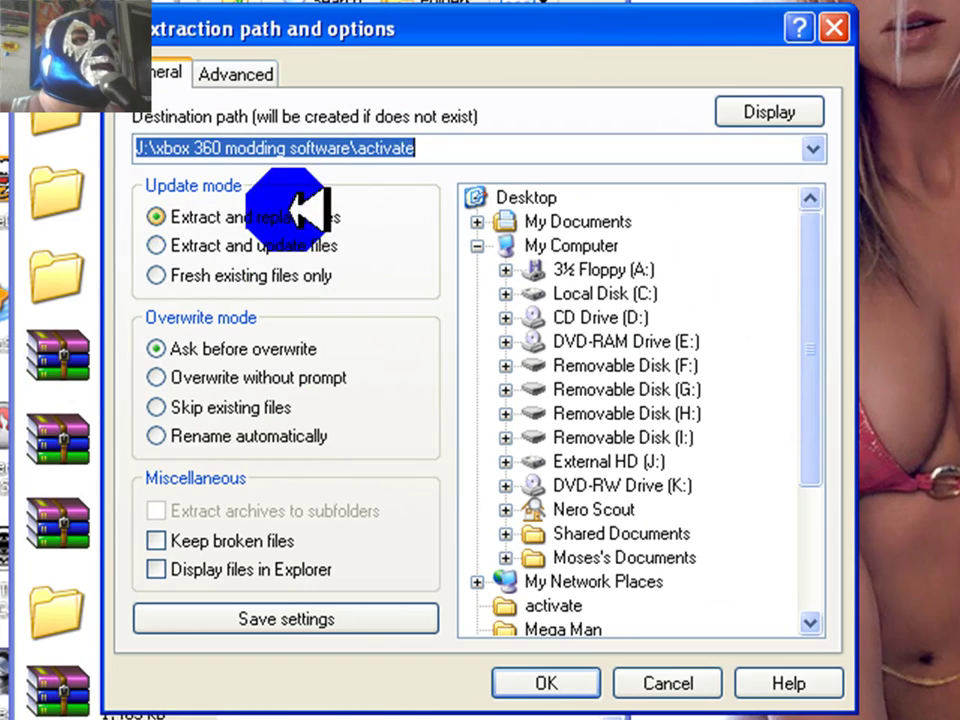
click(300, 217)
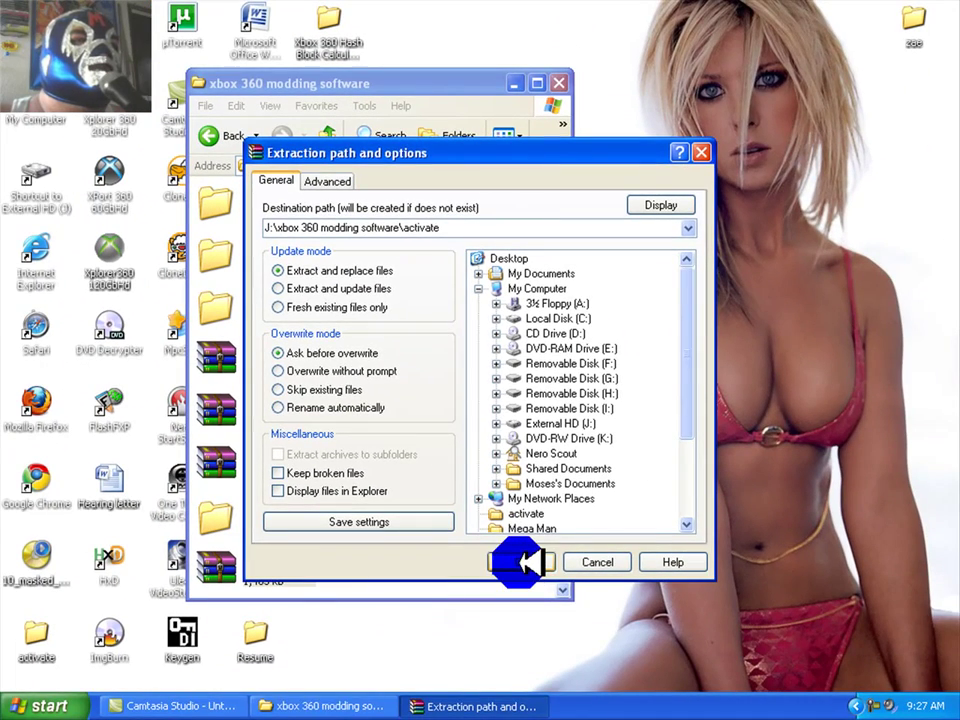
click(614, 561)
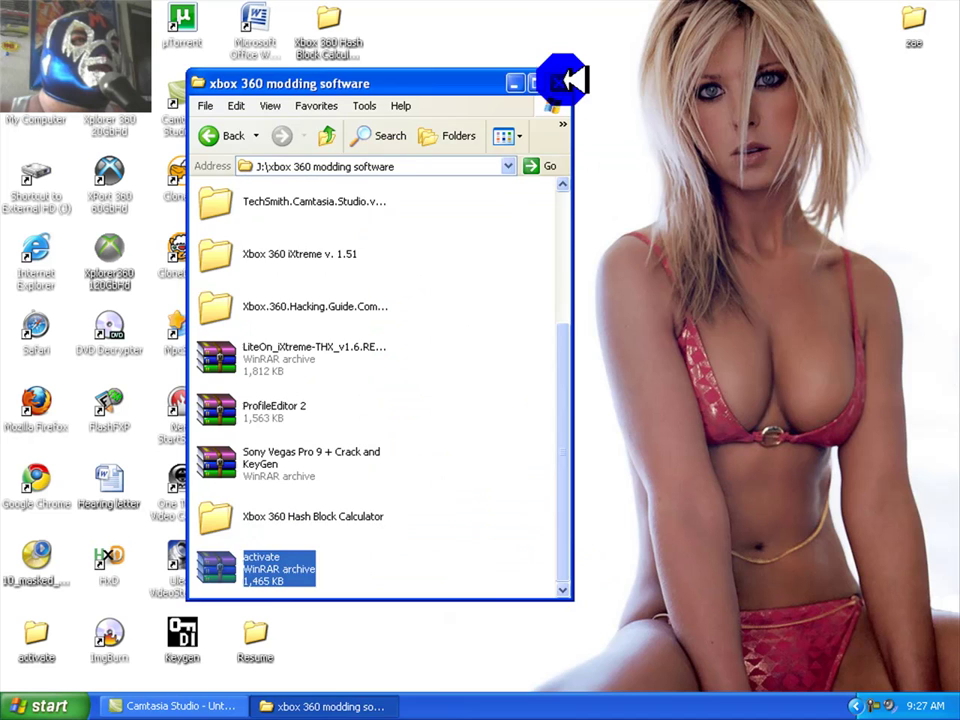
click(562, 82)
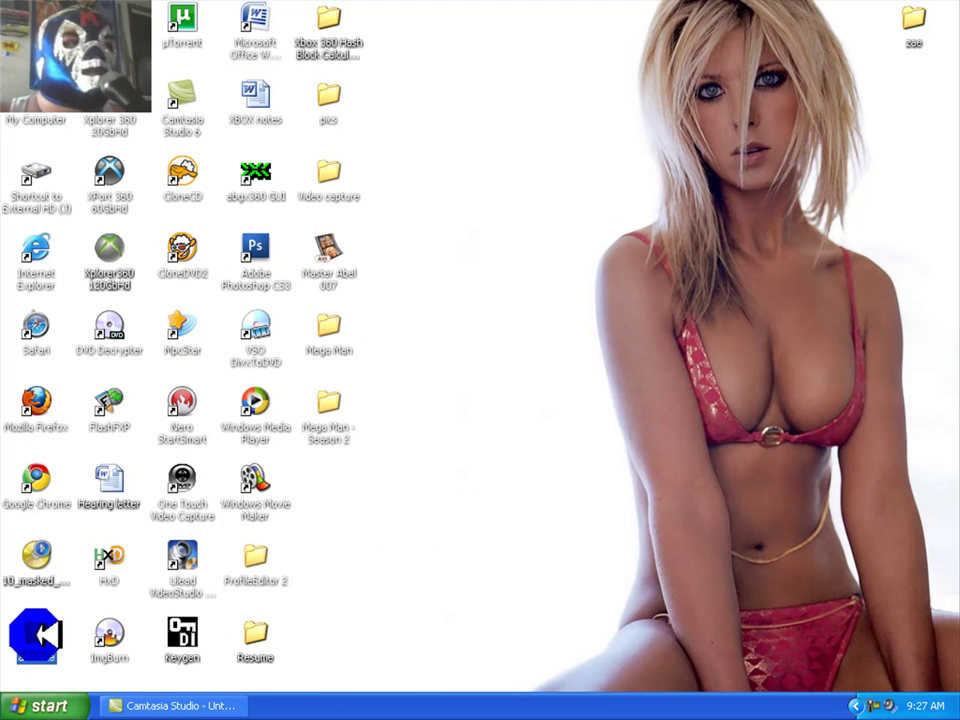
Open the activate folder's ReadMe in Notepad, maximized, read the Dual Layer +R burning advice, then close it
double_click(40, 635)
click(388, 149)
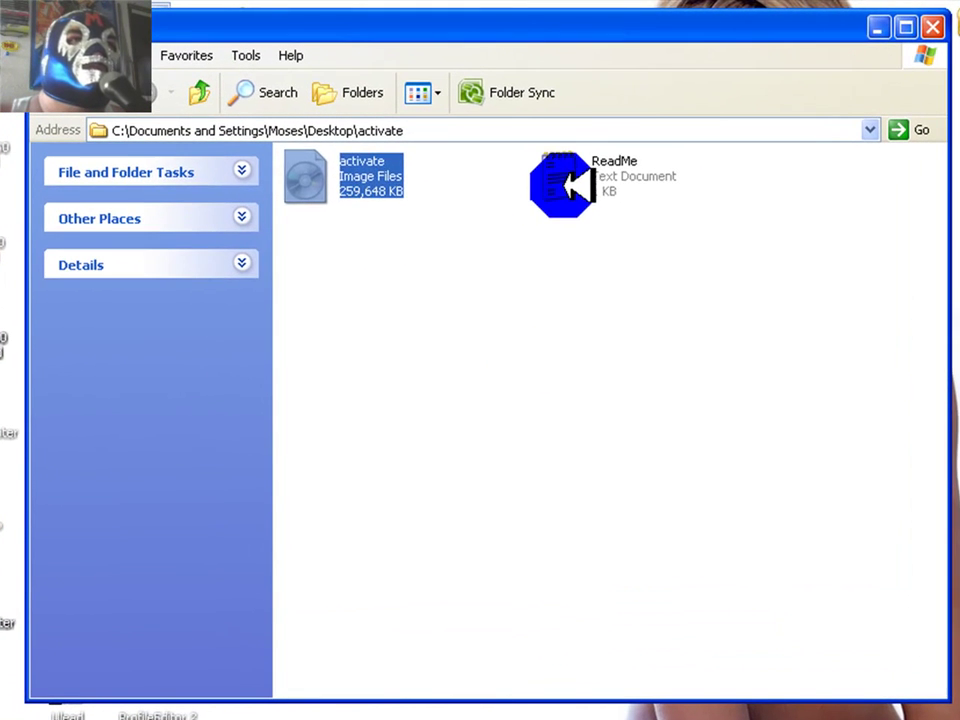
double_click(572, 166)
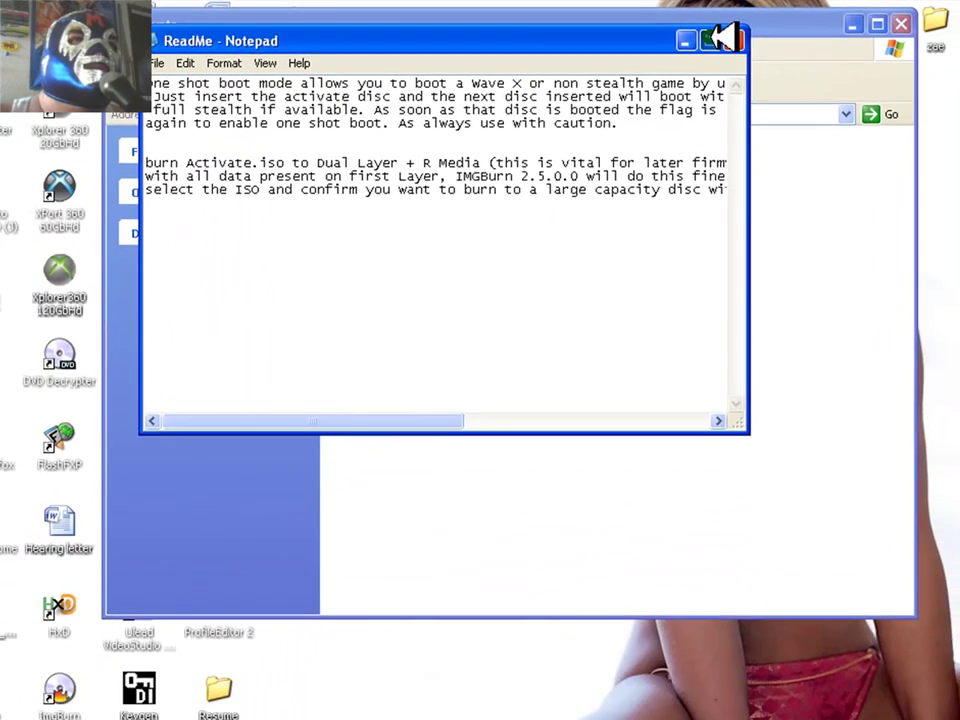
click(715, 46)
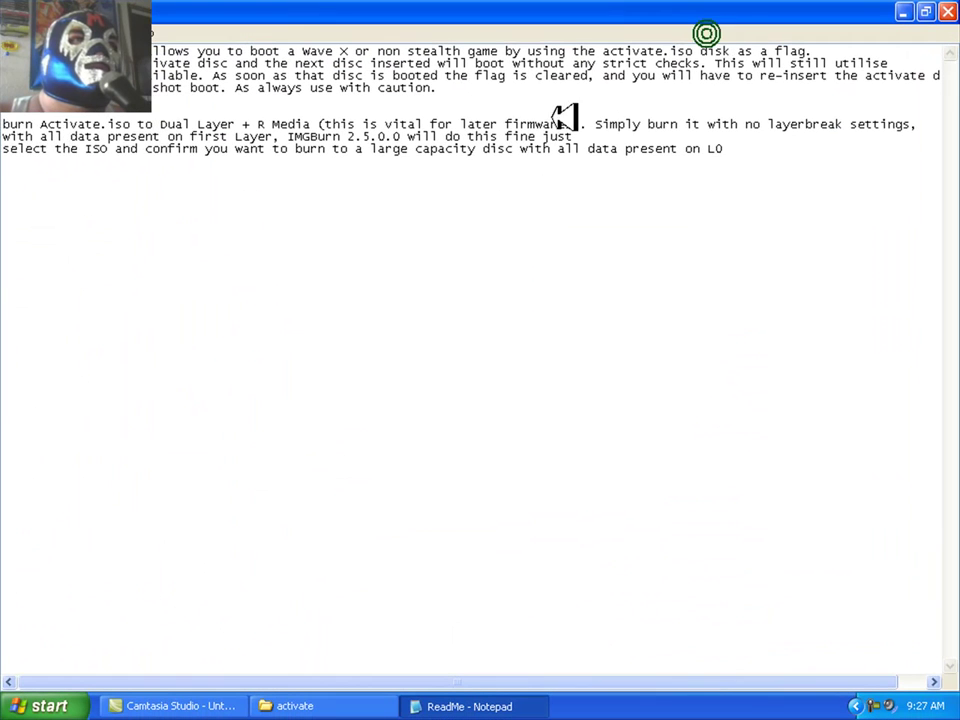
click(950, 12)
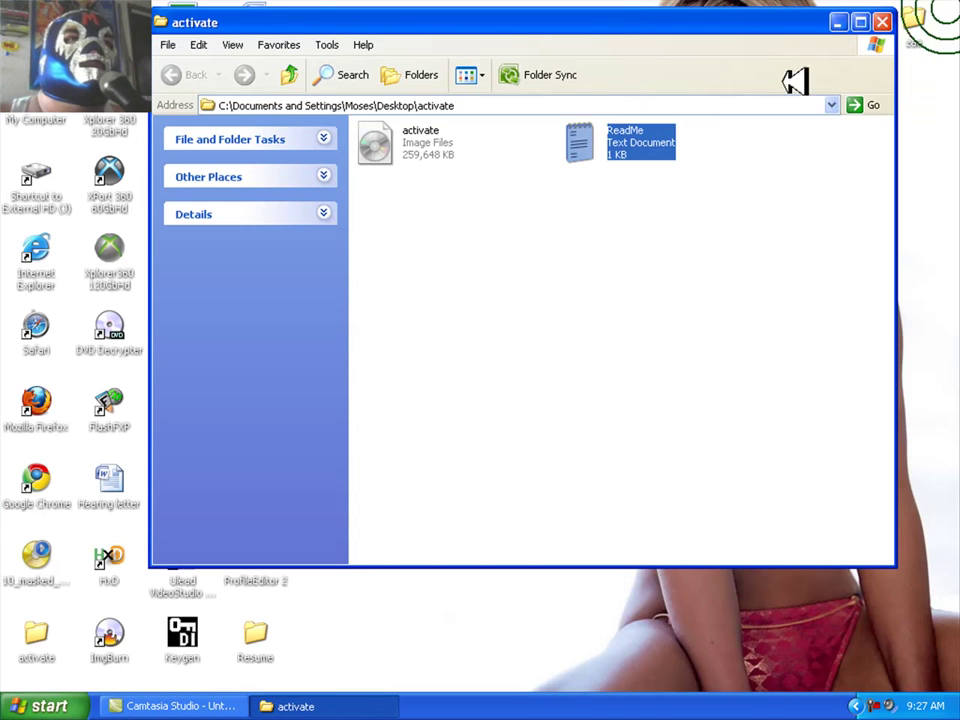
Close the activate folder window to return to the Windows XP desktop
click(886, 22)
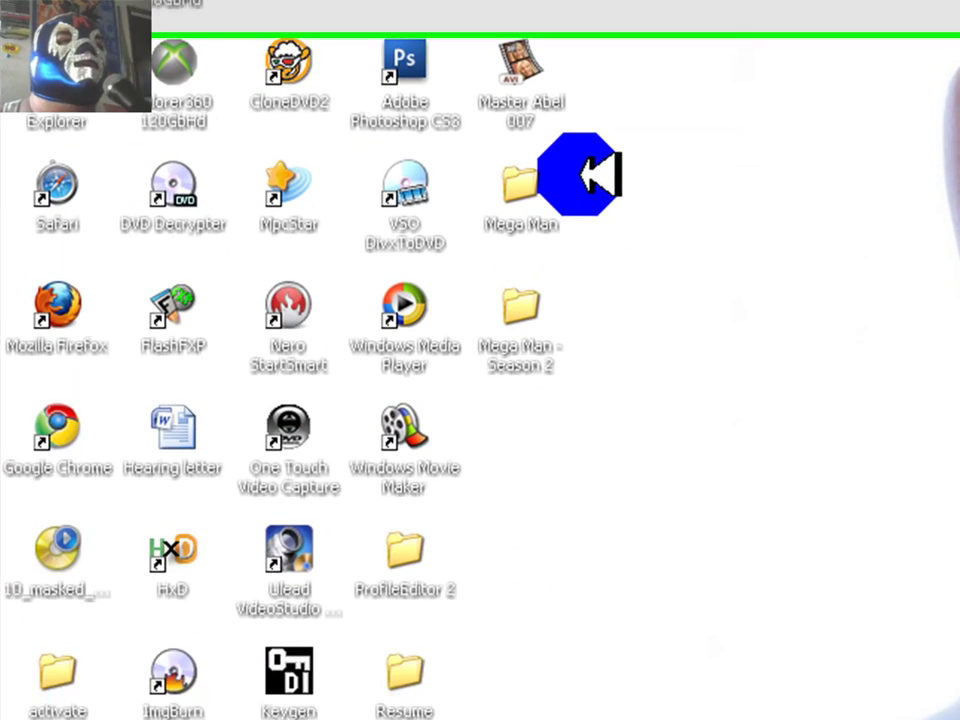
click(768, 434)
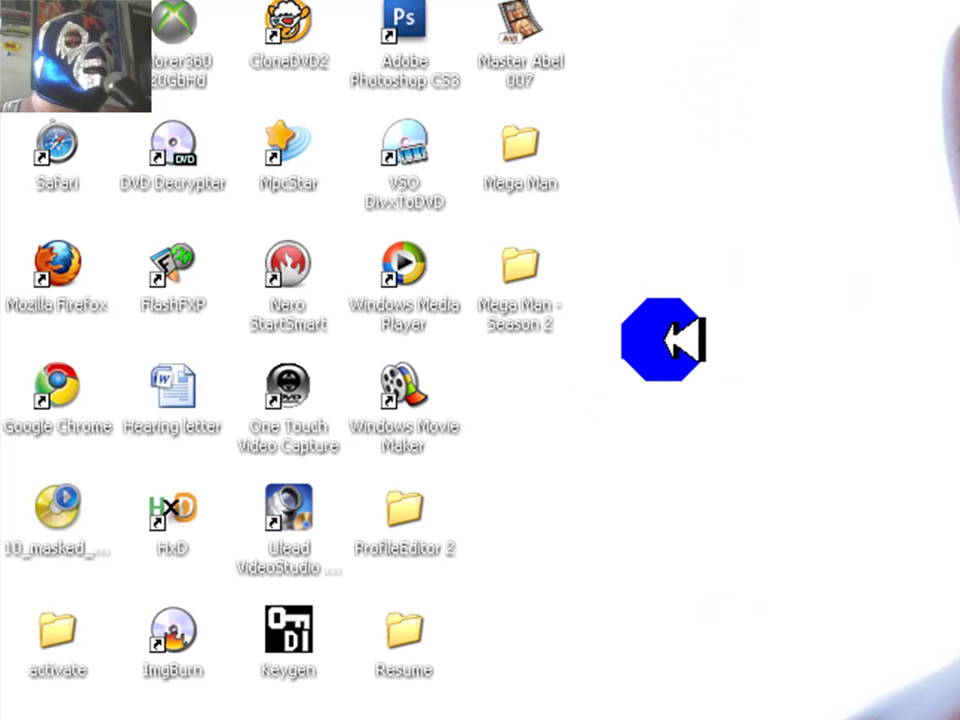
Launch ImgBurn in Write image file to disc mode and load Desktop\activate\activate.iso as the source
double_click(173, 628)
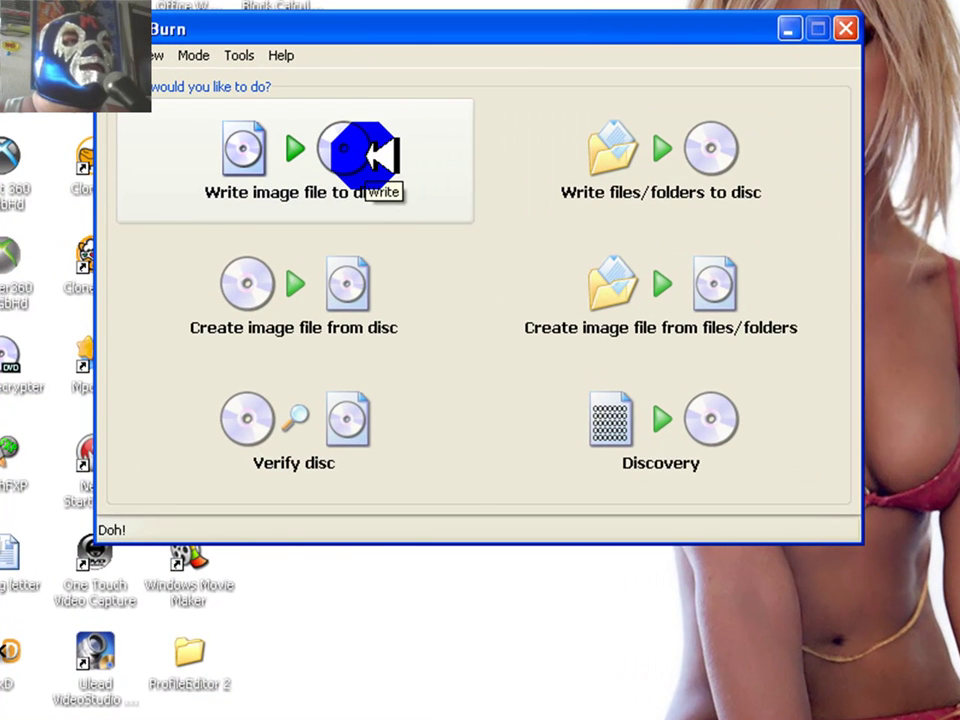
click(366, 155)
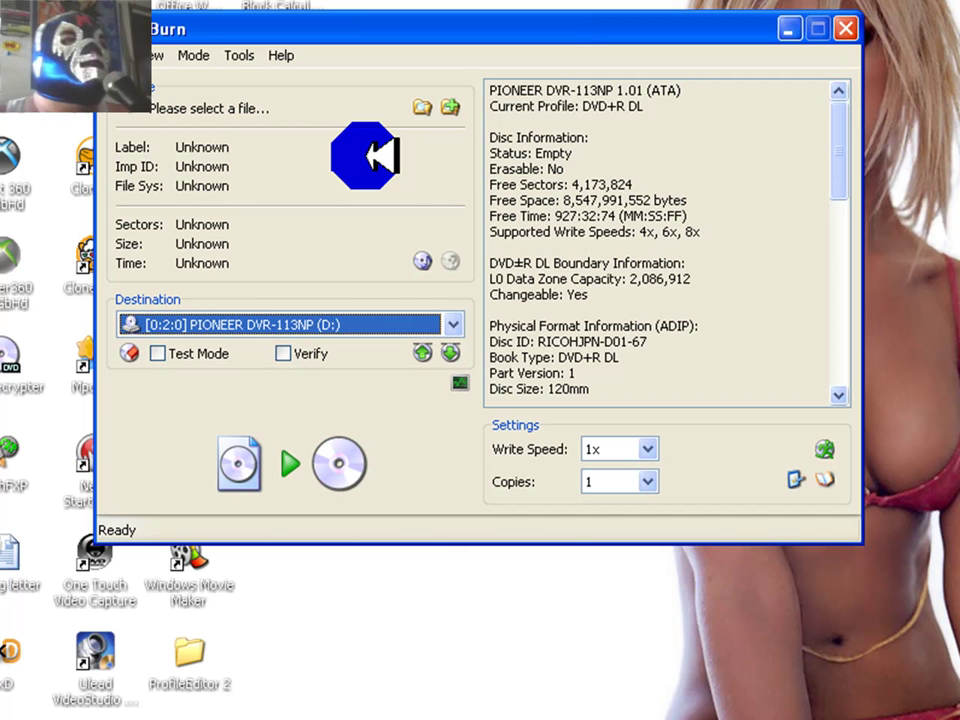
click(422, 106)
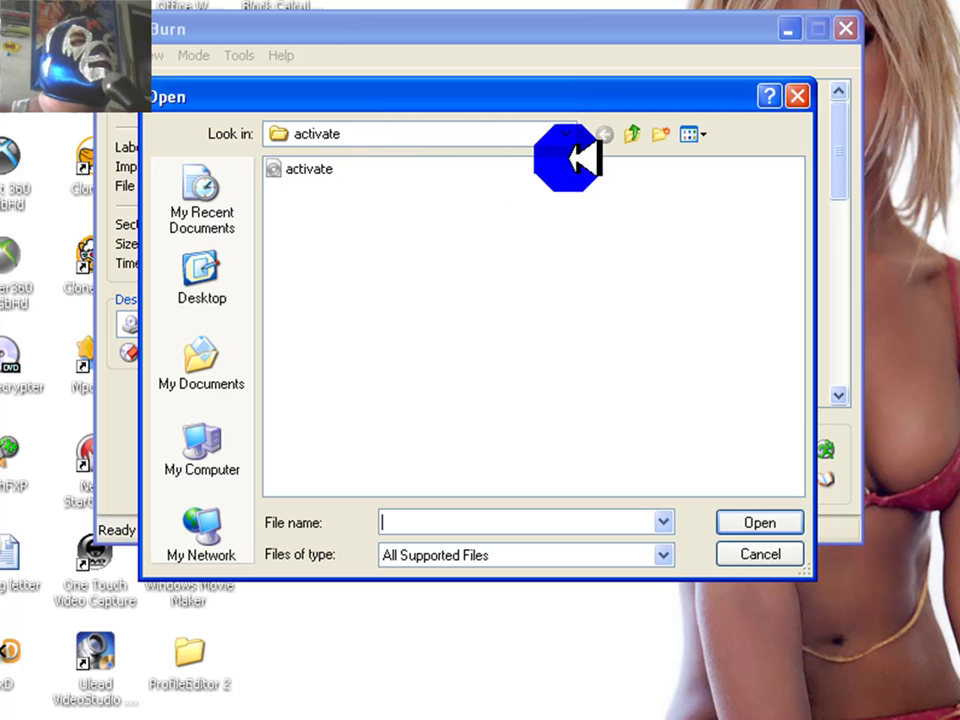
click(568, 133)
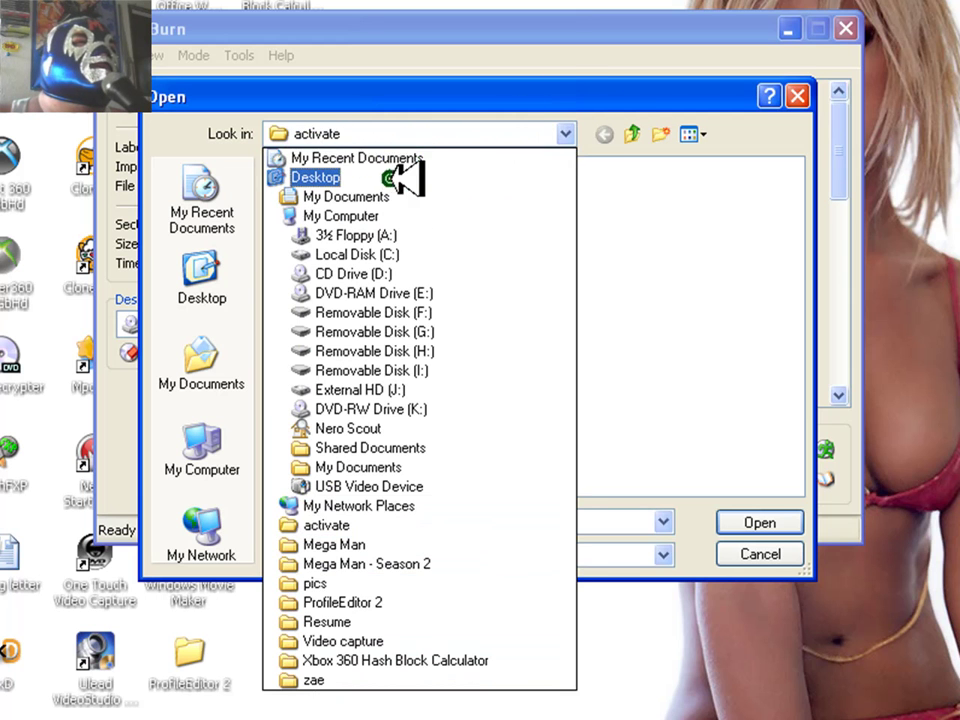
click(405, 178)
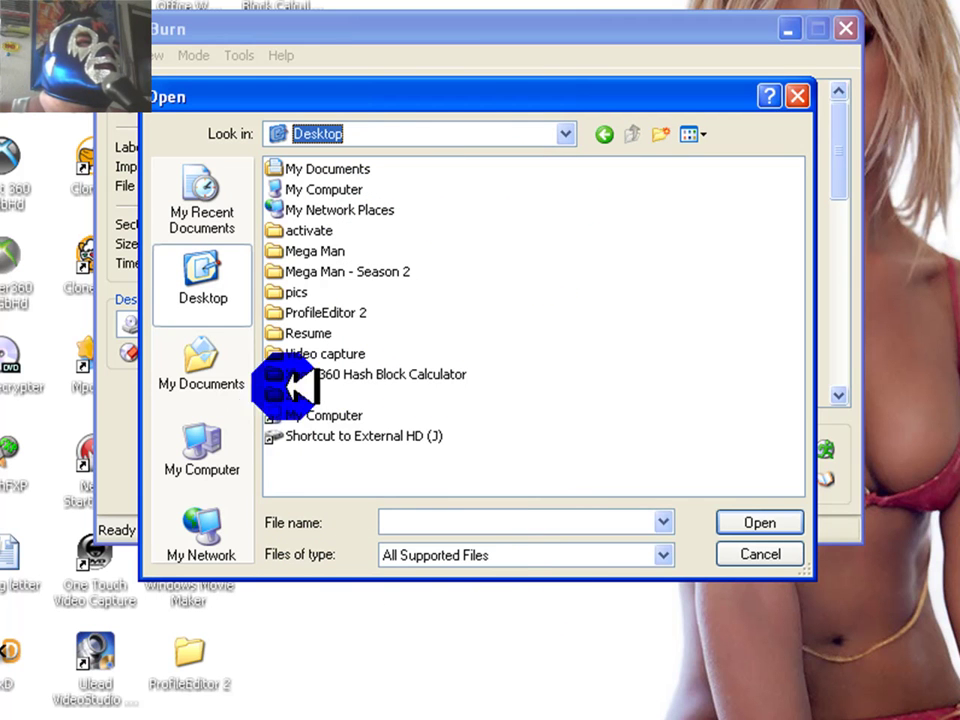
click(300, 230)
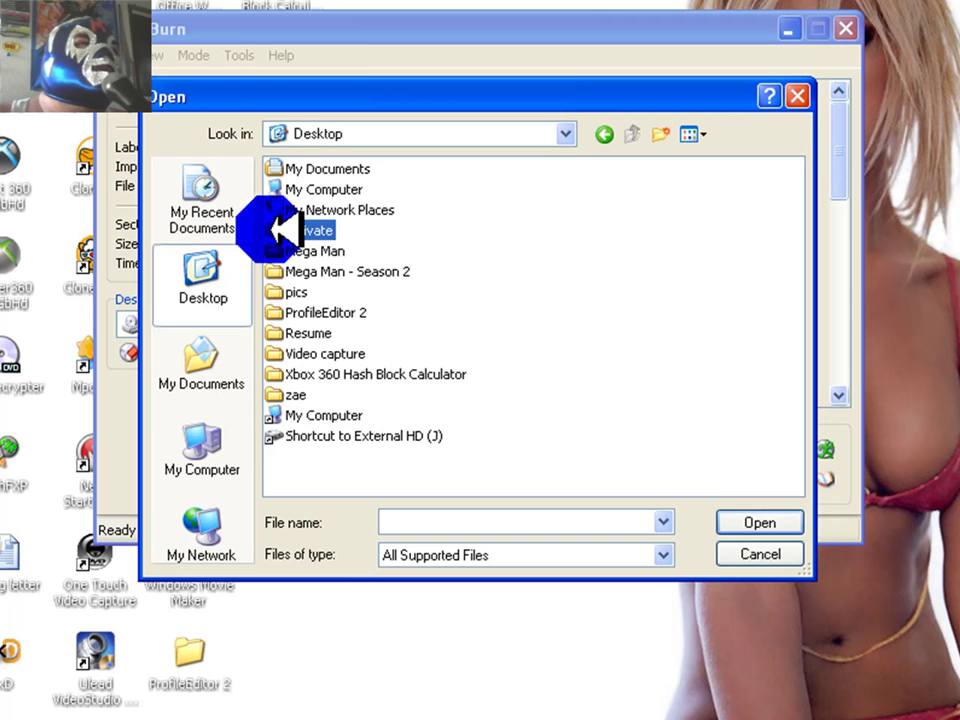
double_click(278, 230)
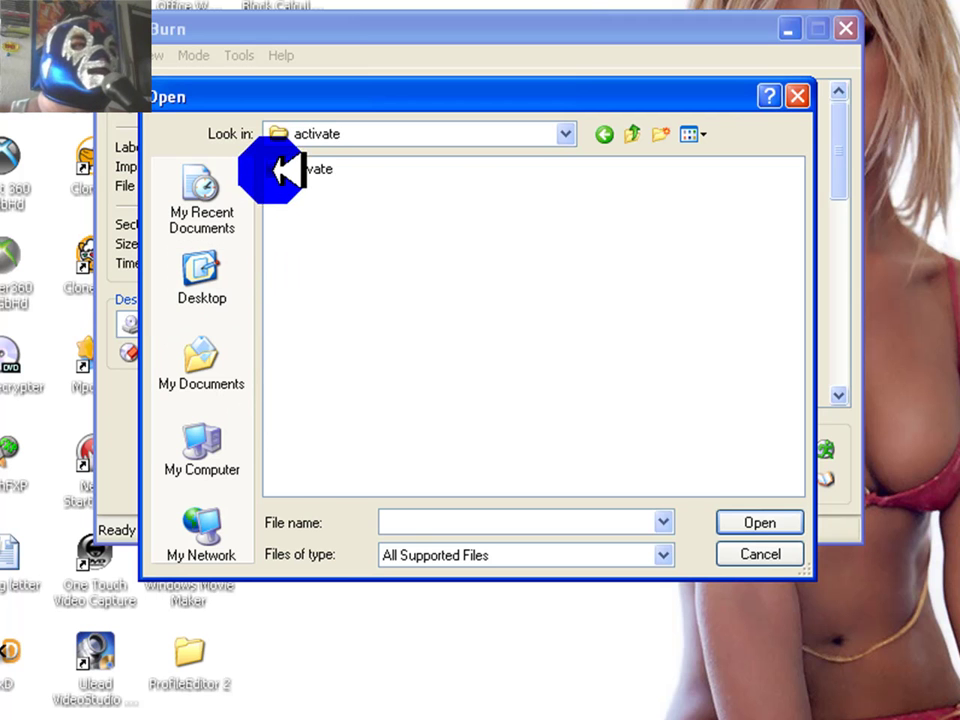
double_click(285, 170)
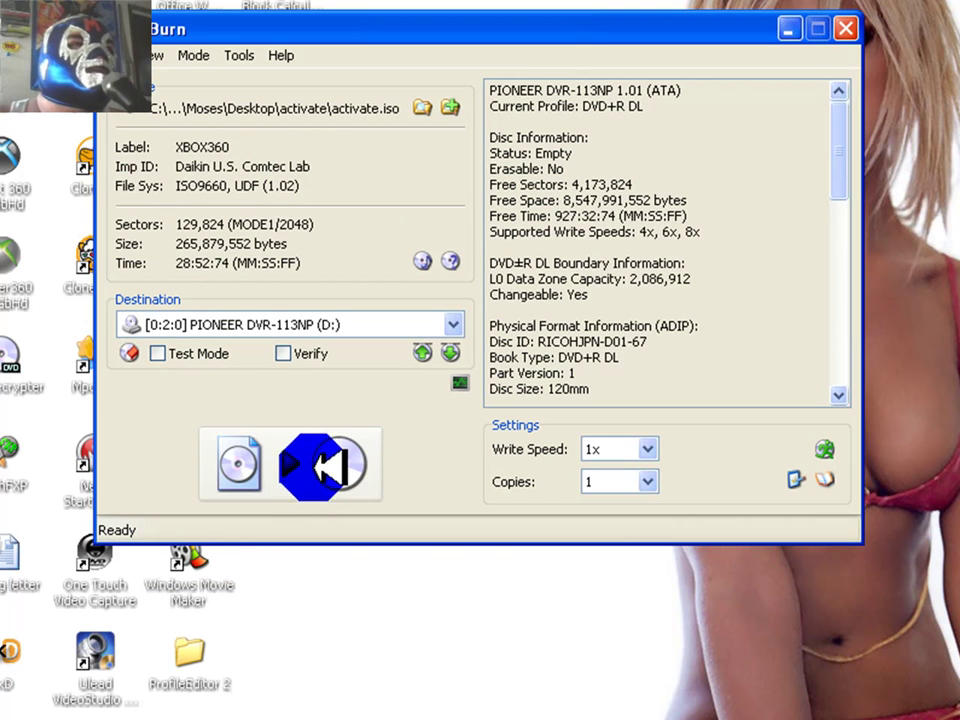
Start the write, accepting the double-layer warning and keeping all data on the first layer
click(325, 461)
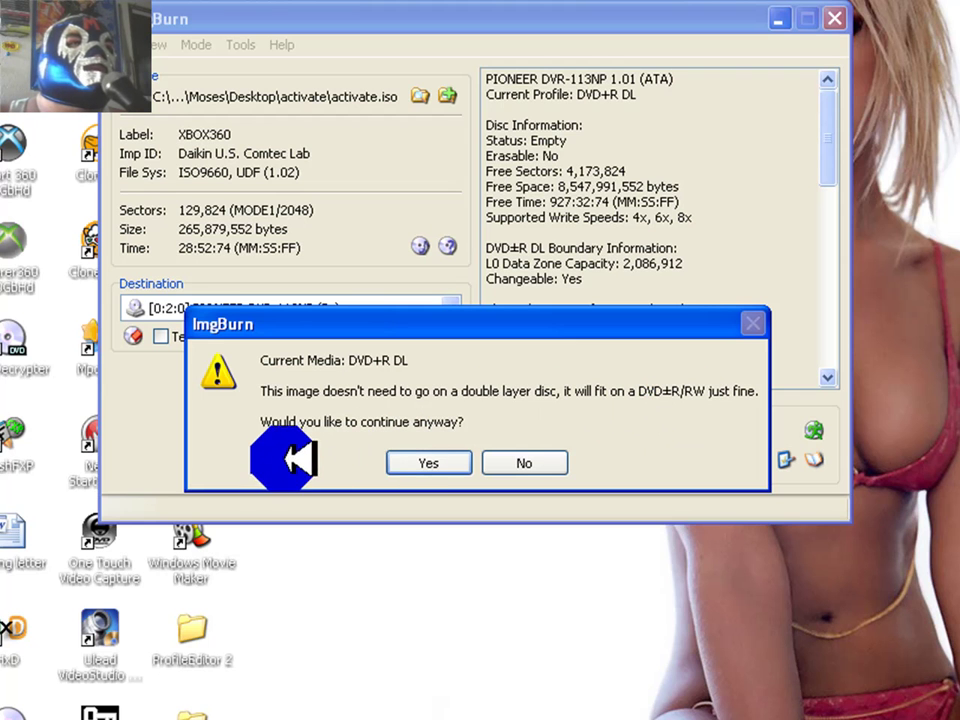
click(414, 460)
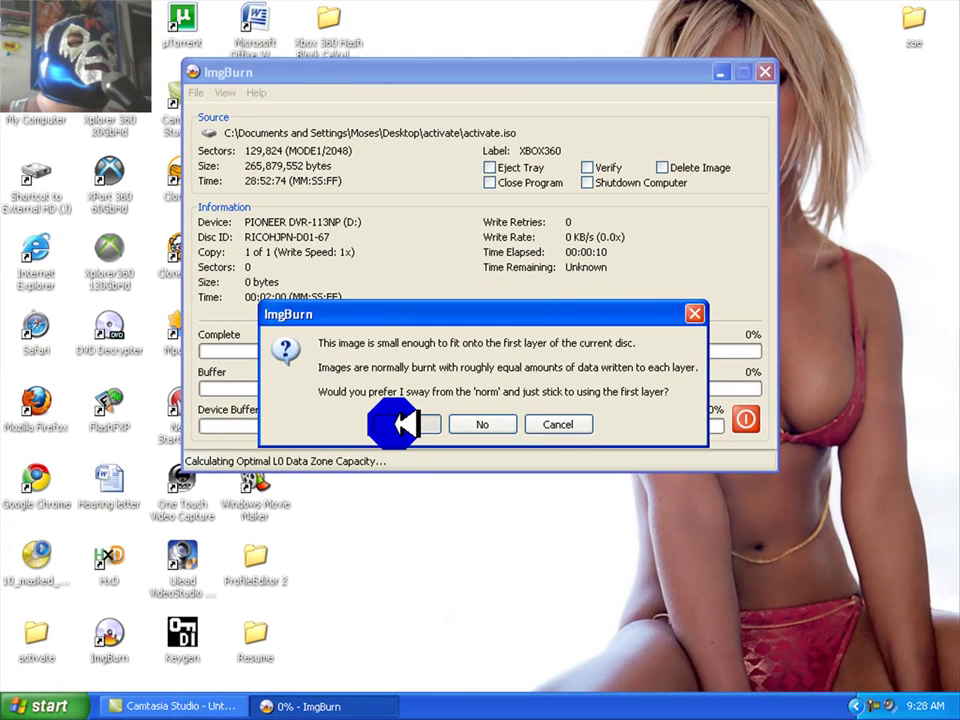
click(375, 405)
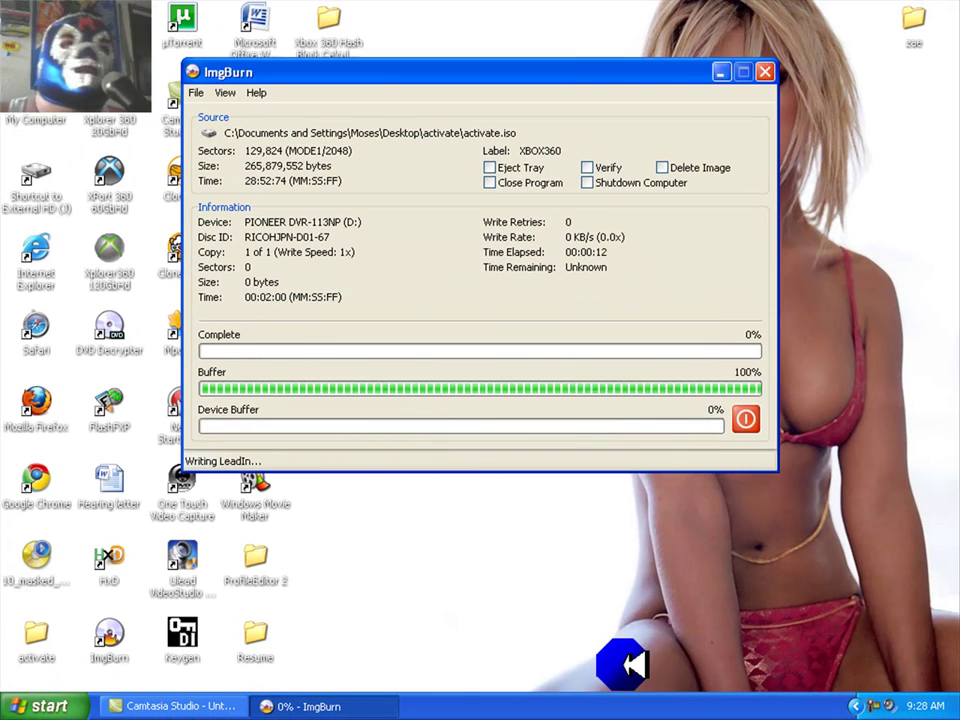